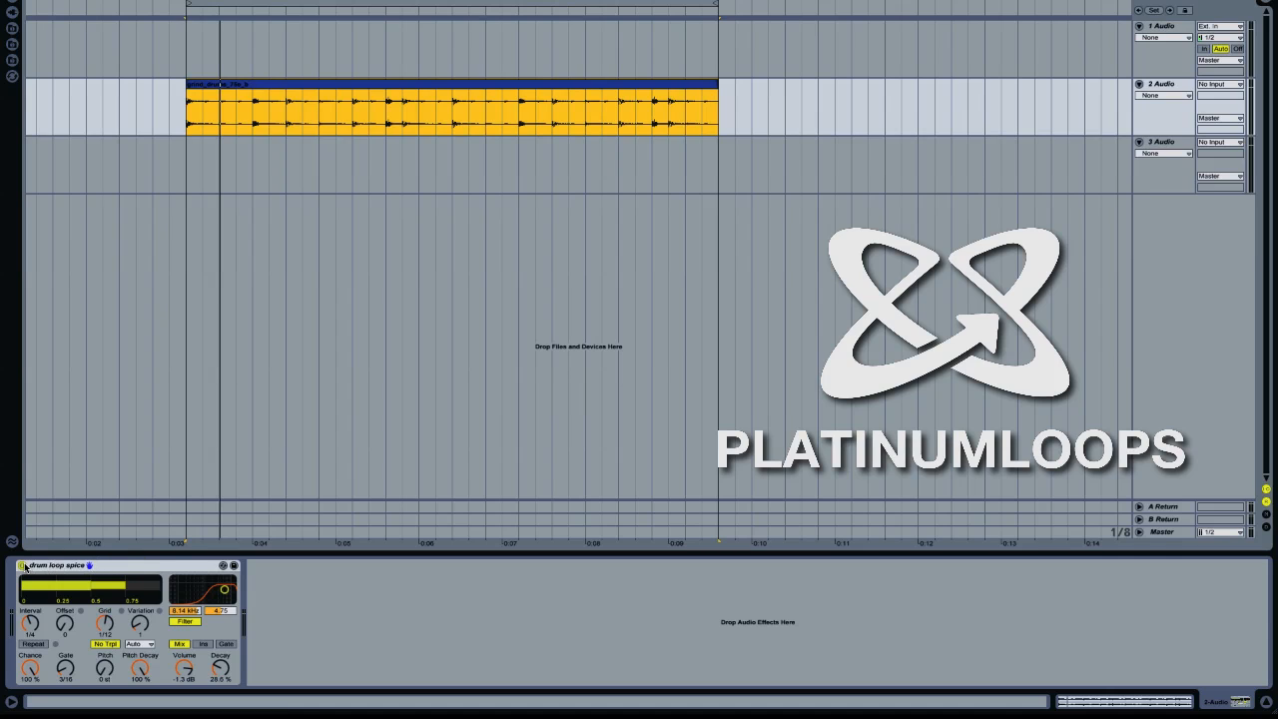
Compare the playing drum loop with and without the drum loop spice effect by bypassing and re-enabling the device twice
{"action": "left_click", "coordinate": [22, 564]}
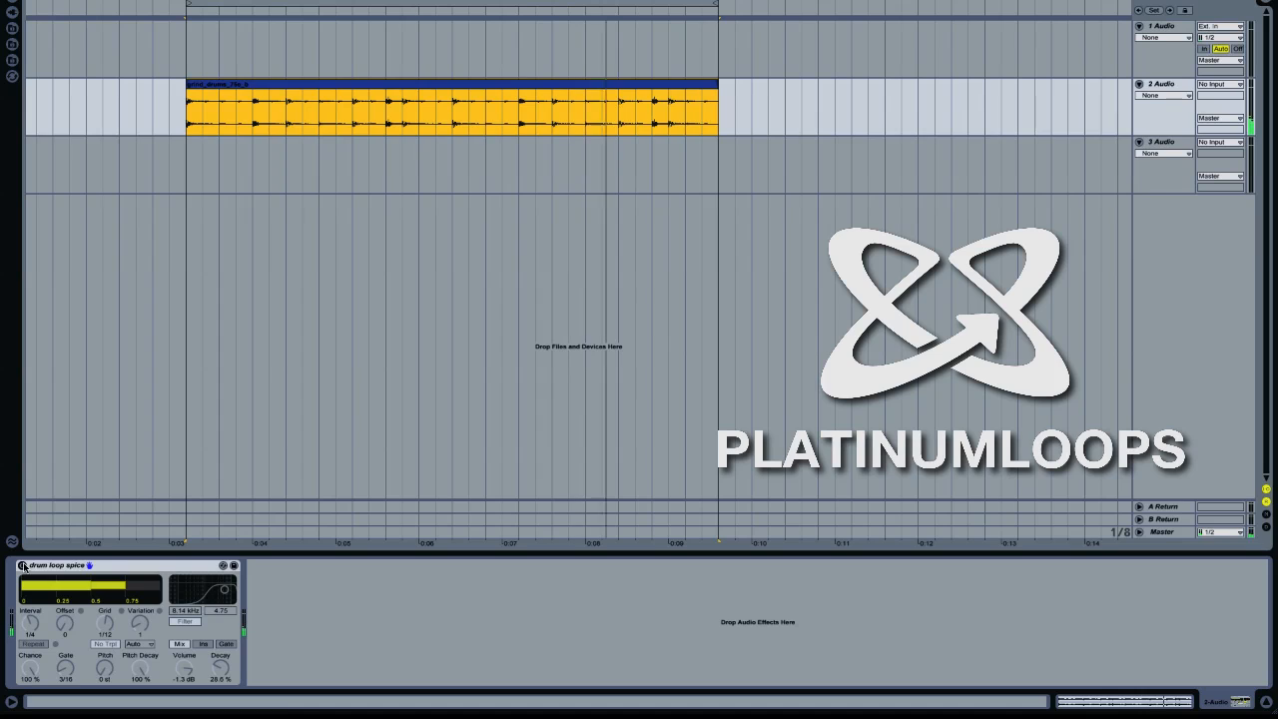
{"action": "left_click", "coordinate": [22, 565]}
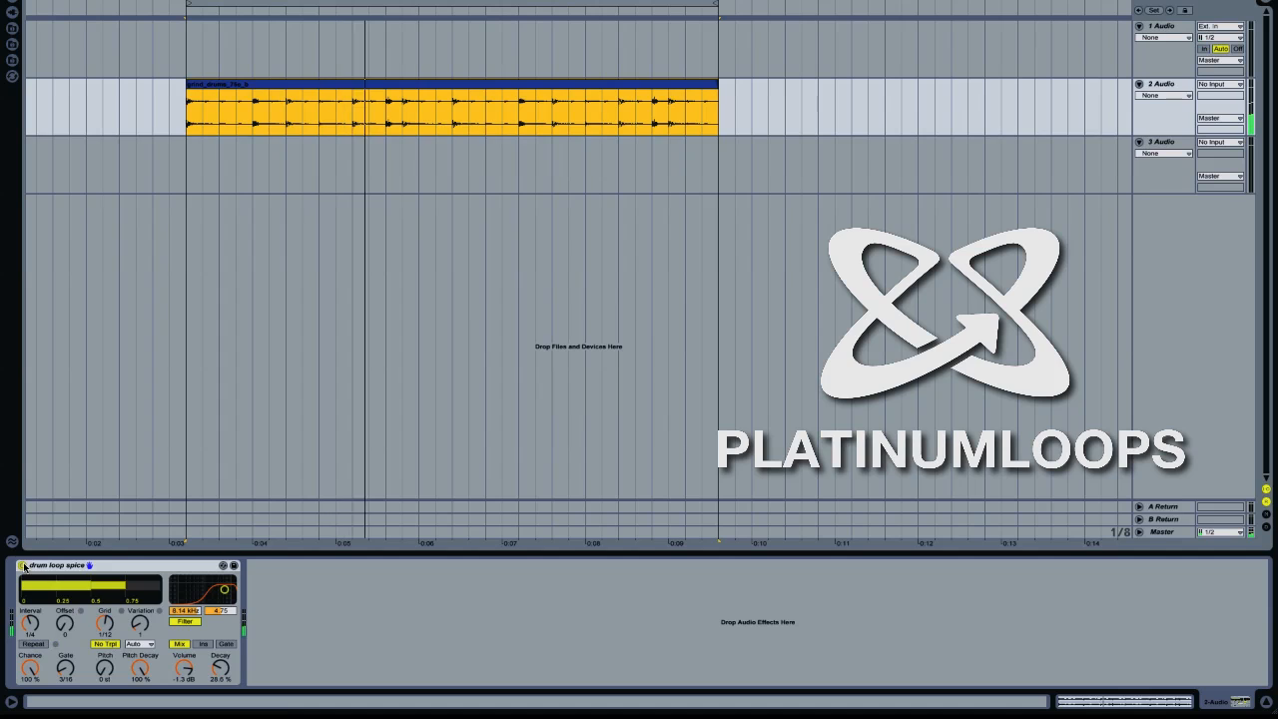
{"action": "left_click", "coordinate": [23, 566]}
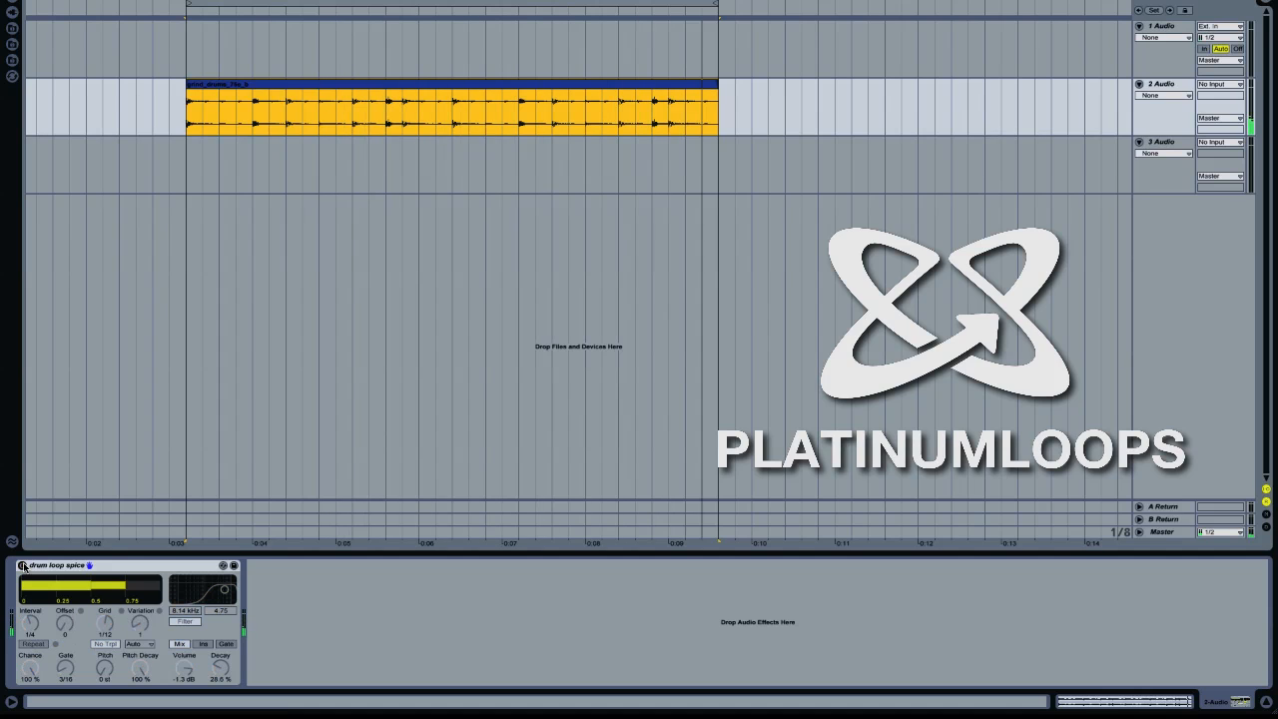
{"action": "left_click", "coordinate": [23, 565]}
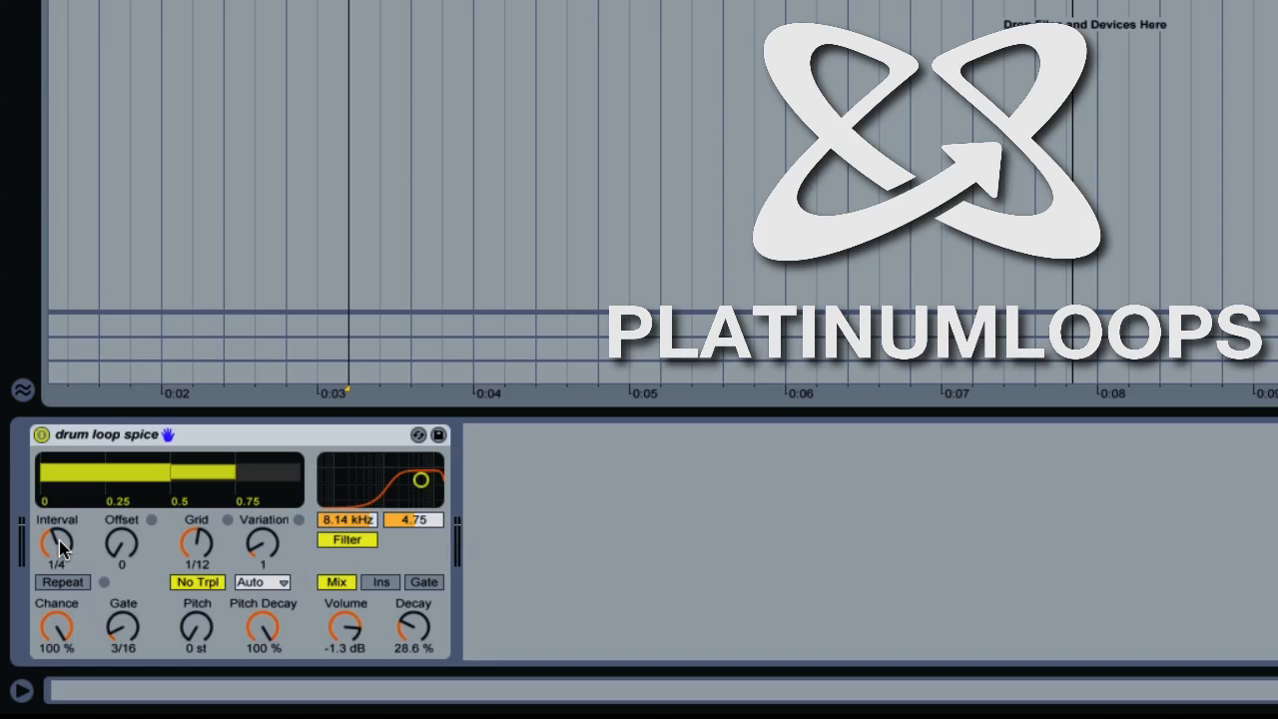
Try repeat Offset values of 3/16, 9/16 and 8/16 during playback and return the Offset to 0, keeping Interval at 1/4
{"action": "mouse_move", "coordinate": [59, 540]}
{"action": "left_mouse_down"}
{"action": "mouse_move", "coordinate": [58, 519]}
{"action": "mouse_move", "coordinate": [58, 540]}
{"action": "left_mouse_up"}
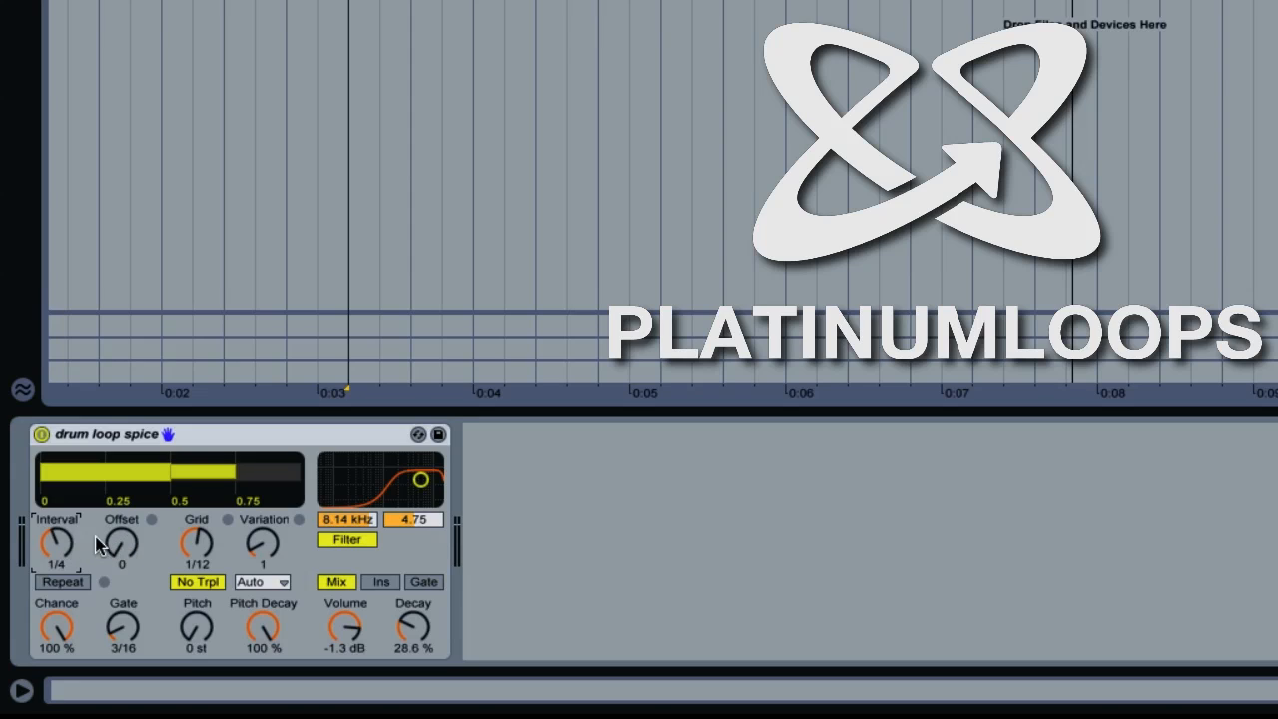
{"action": "left_click_drag", "start_coordinate": [120, 544], "coordinate": [120, 519]}
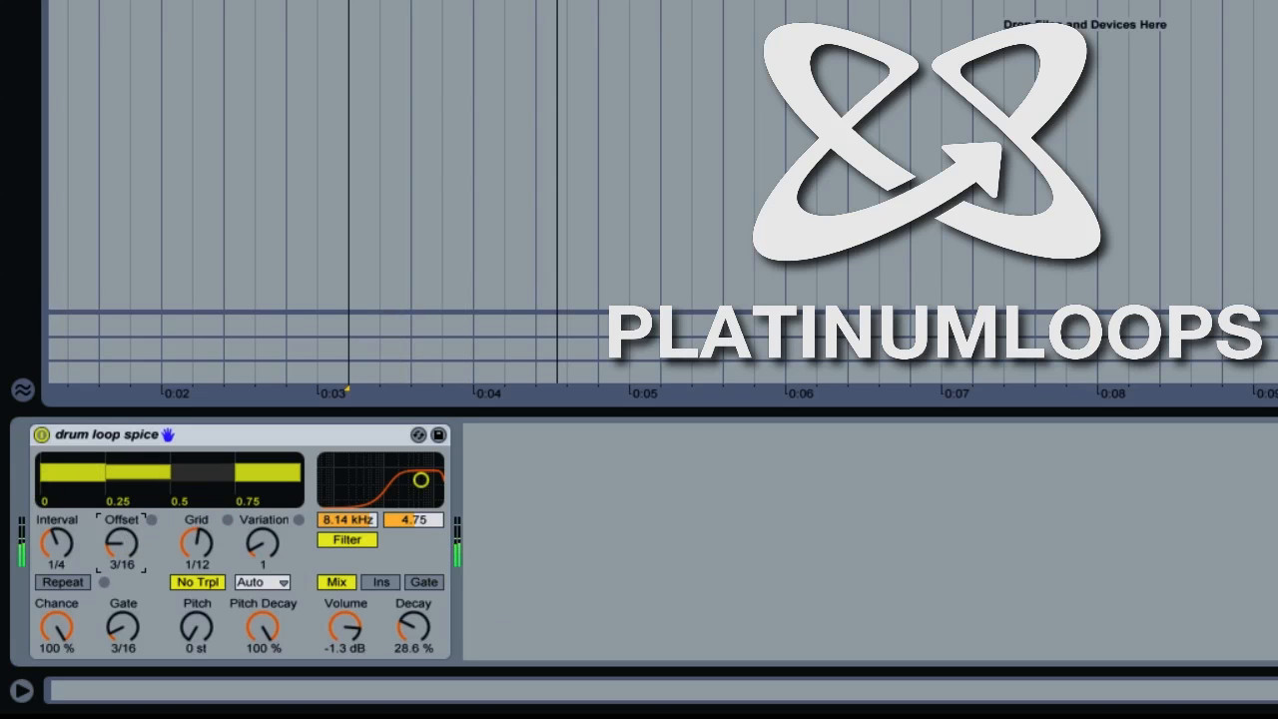
{"action": "left_click_drag", "start_coordinate": [122, 544], "coordinate": [122, 509]}
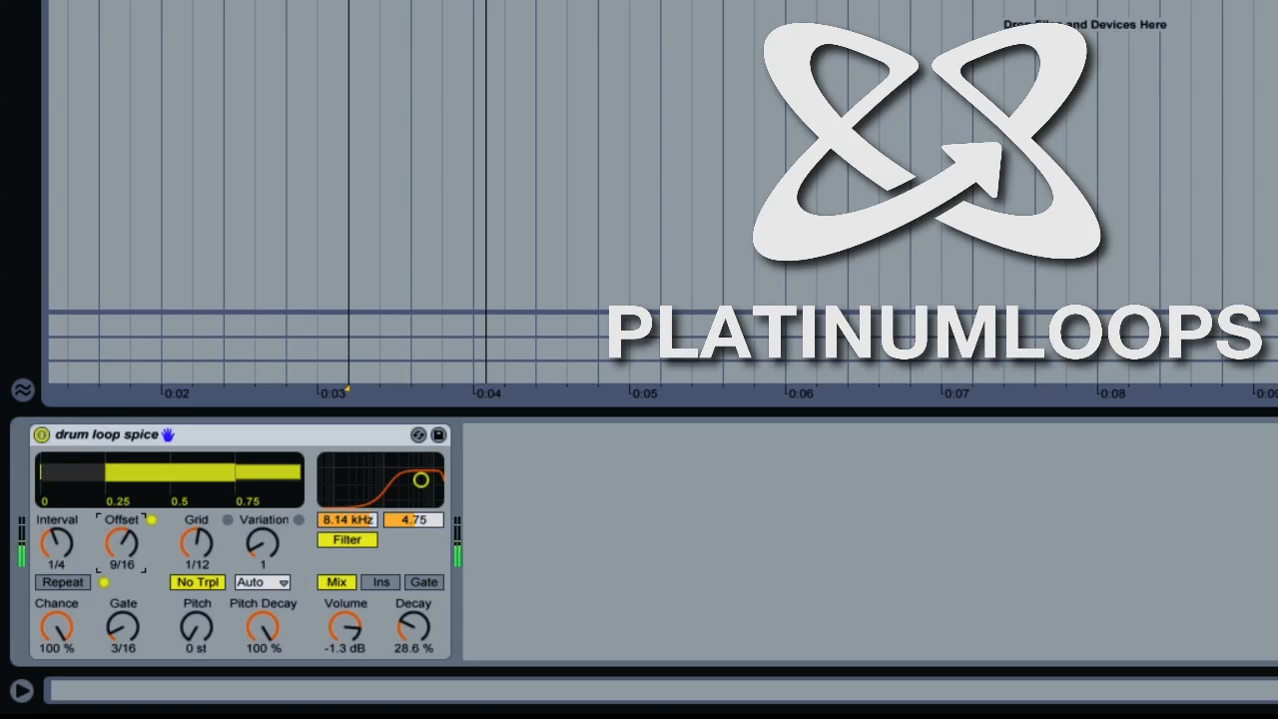
{"action": "left_click_drag", "start_coordinate": [122, 509], "coordinate": [121, 512]}
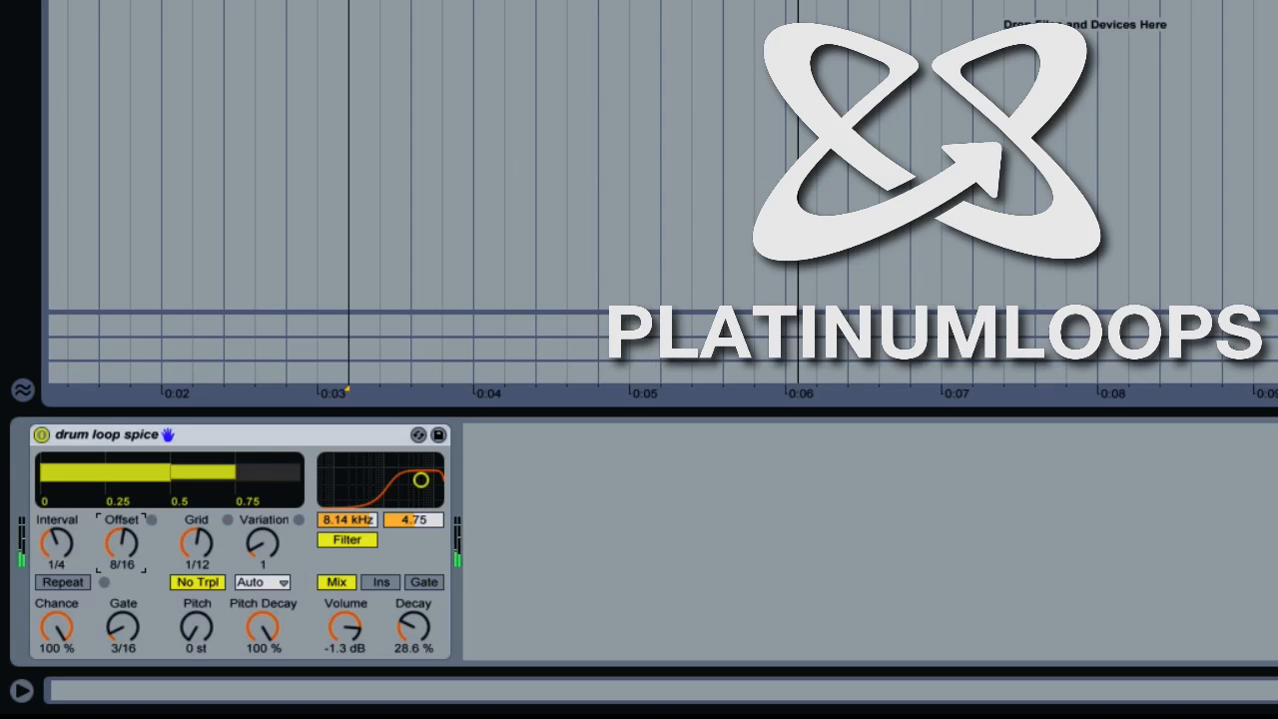
{"action": "left_click_drag", "start_coordinate": [122, 542], "coordinate": [140, 615]}
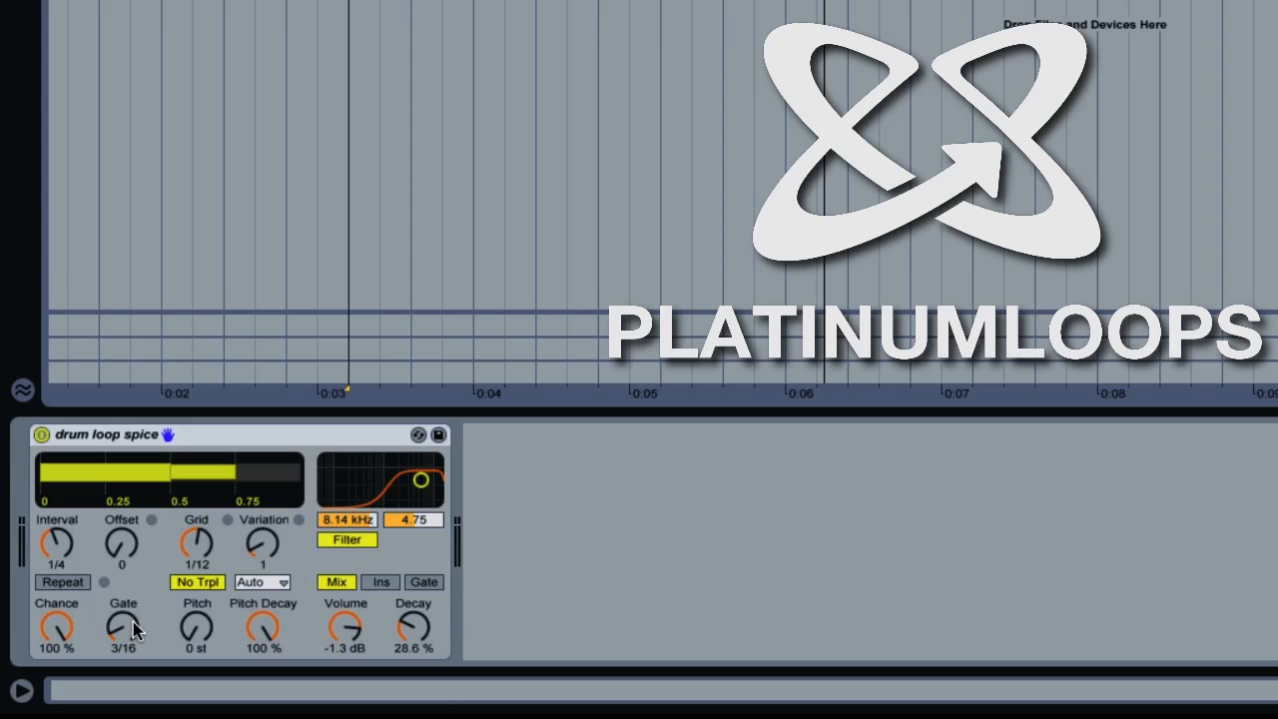
Audition the Gate length at 1/16 and 4/16 and return it to 3/16
{"action": "left_click_drag", "start_coordinate": [123, 626], "coordinate": [123, 644]}
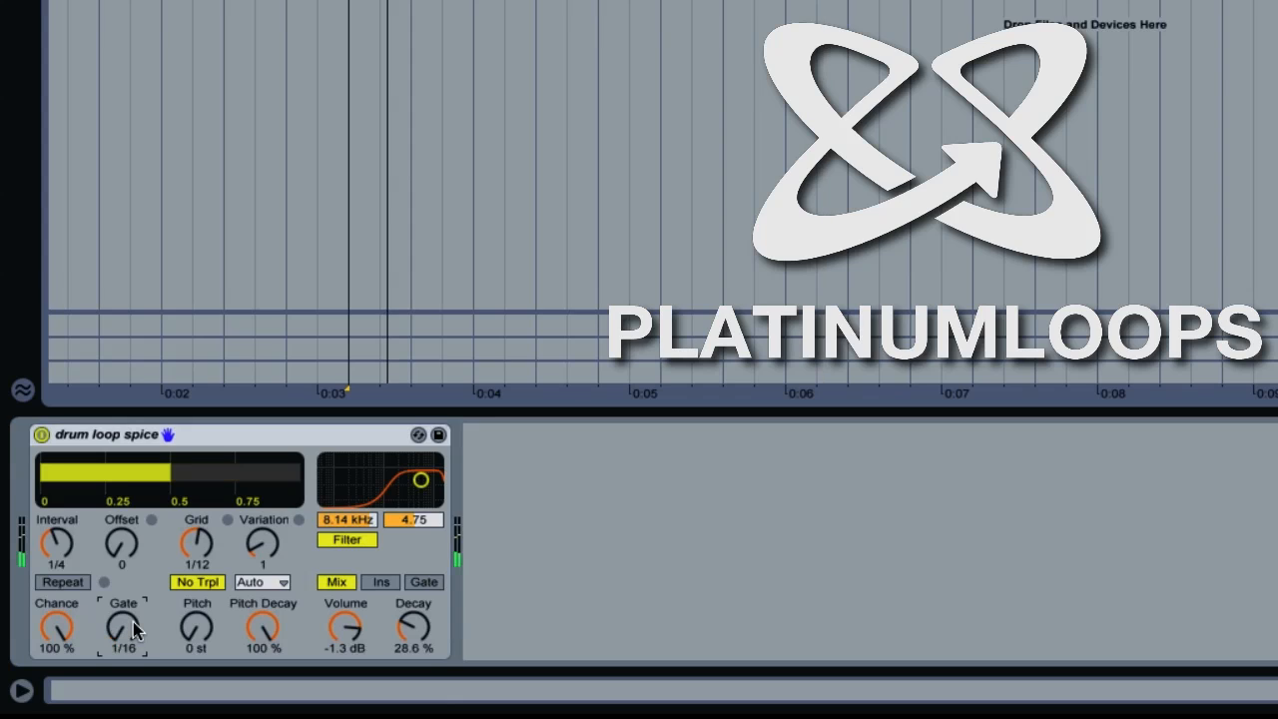
{"action": "left_click_drag", "start_coordinate": [134, 622], "coordinate": [134, 606]}
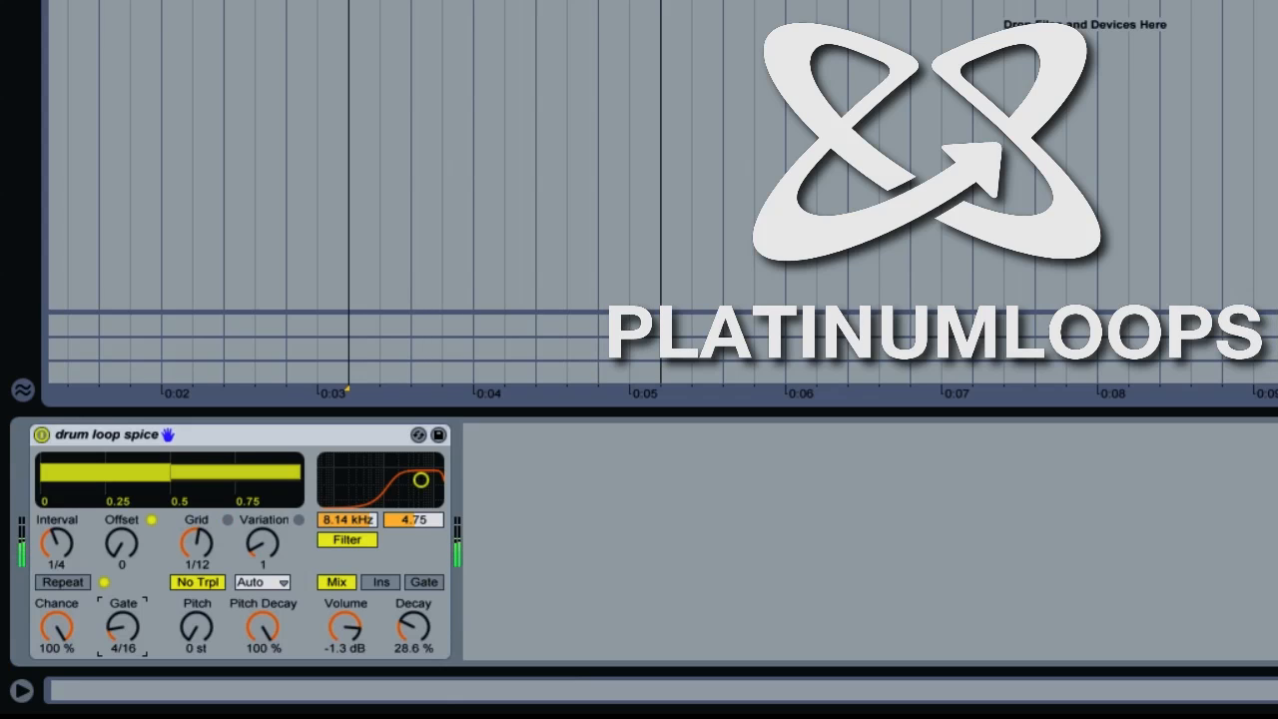
{"action": "mouse_move", "coordinate": [134, 607]}
{"action": "left_mouse_down"}
{"action": "mouse_move", "coordinate": [133, 587]}
{"action": "mouse_move", "coordinate": [134, 611]}
{"action": "left_mouse_up"}
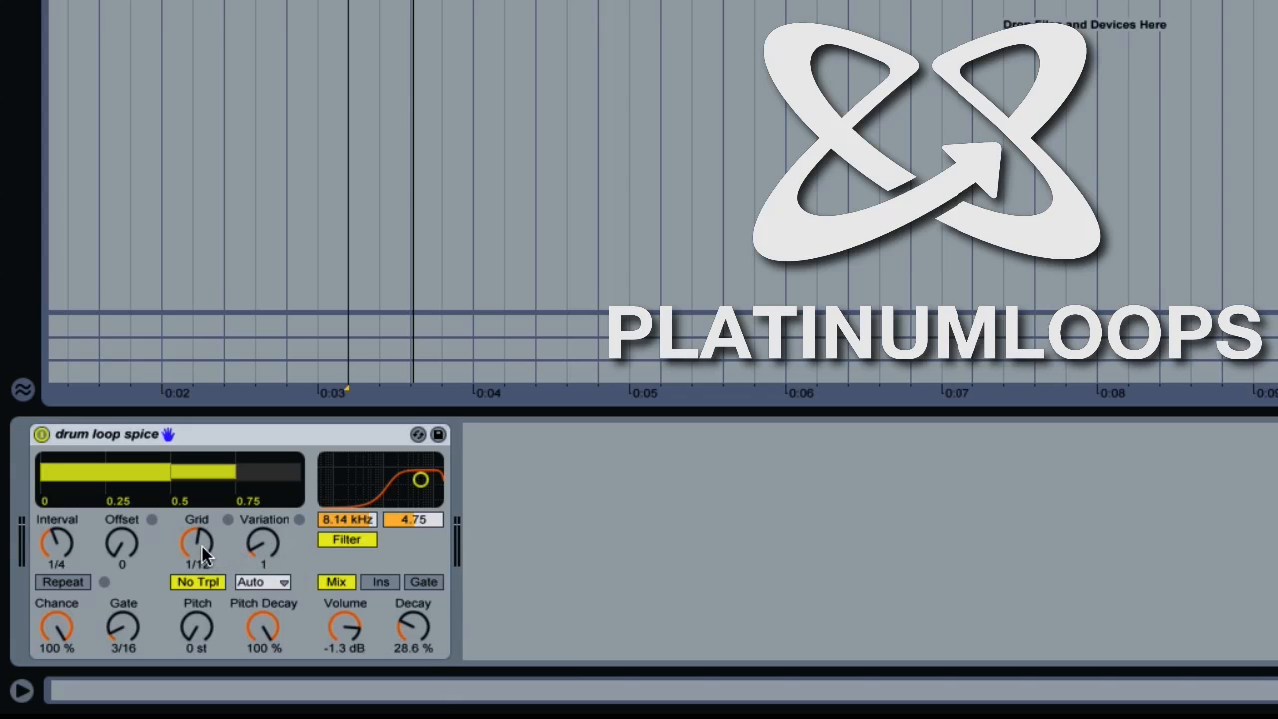
Play the loop with the Grid at 1/32, restore the Grid to 1/12 and raise Variation to 5
{"action": "key", "text": "space"}
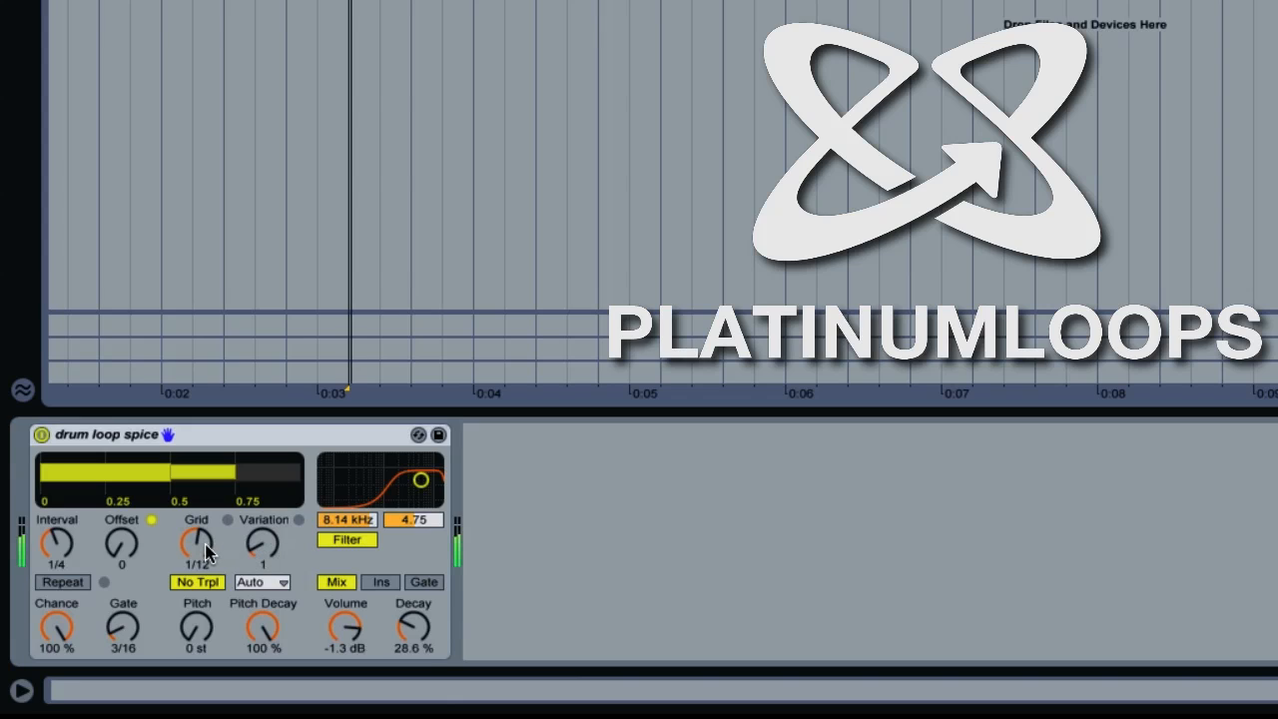
{"action": "left_click_drag", "start_coordinate": [206, 552], "coordinate": [207, 565]}
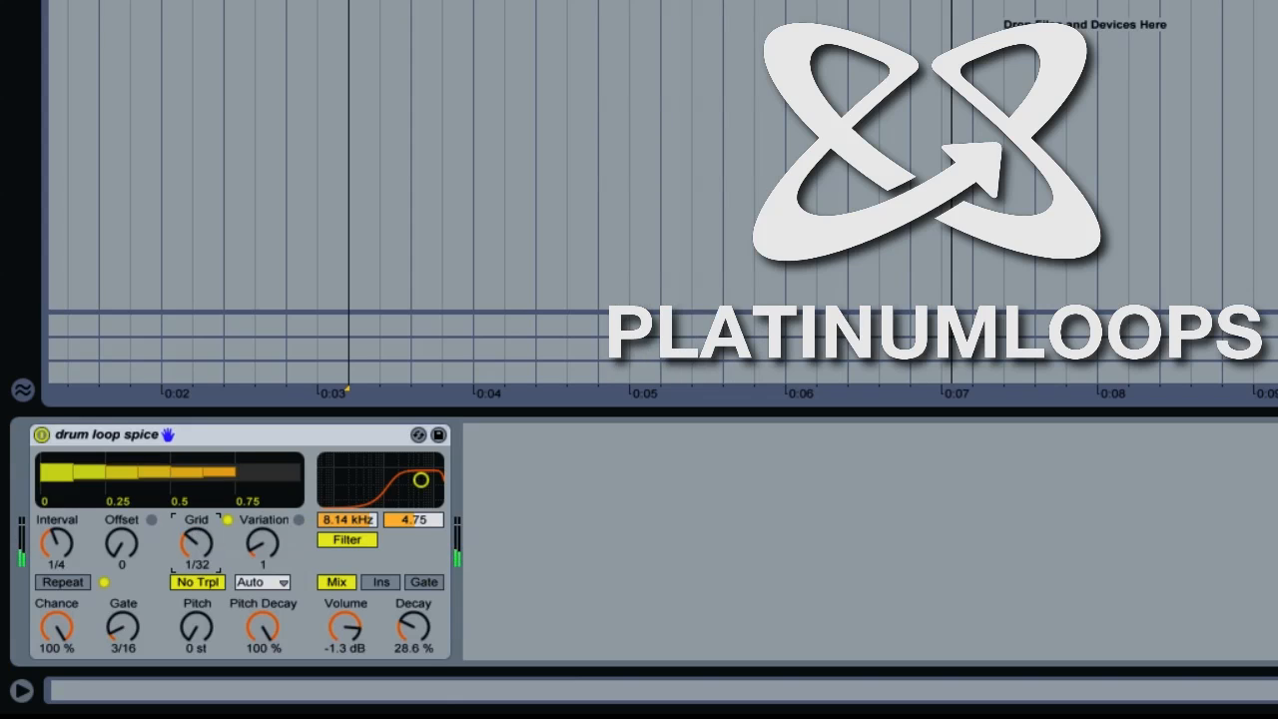
{"action": "left_click_drag", "start_coordinate": [207, 564], "coordinate": [263, 529]}
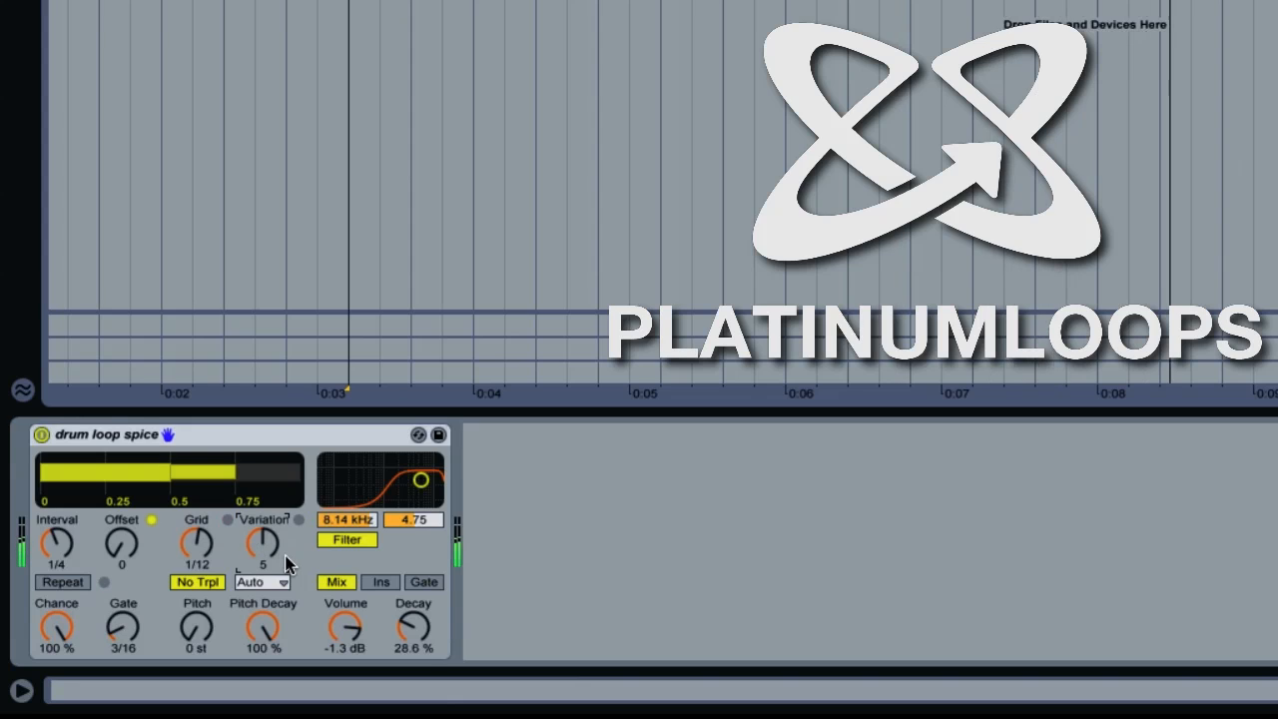
Set Variation to 4, compare playback with No Triplets off and on, and return Variation to 1
{"action": "left_click_drag", "start_coordinate": [265, 546], "coordinate": [266, 552]}
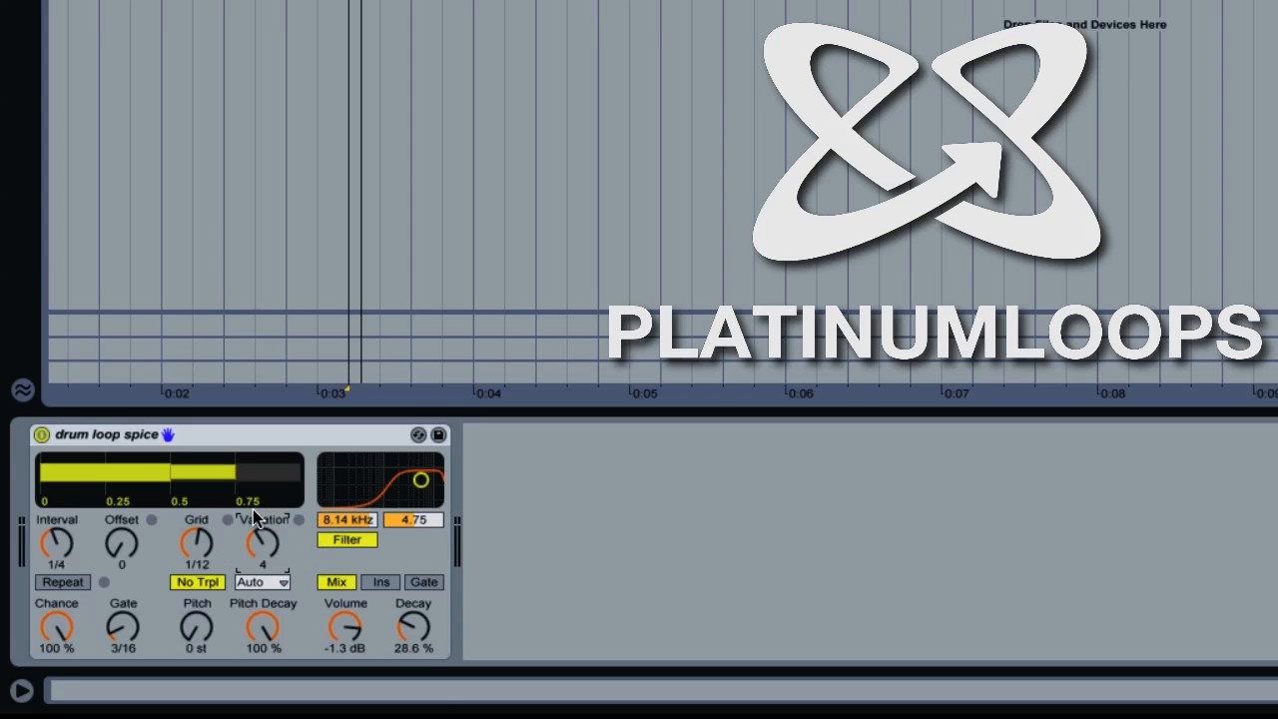
{"action": "left_click", "coordinate": [205, 587]}
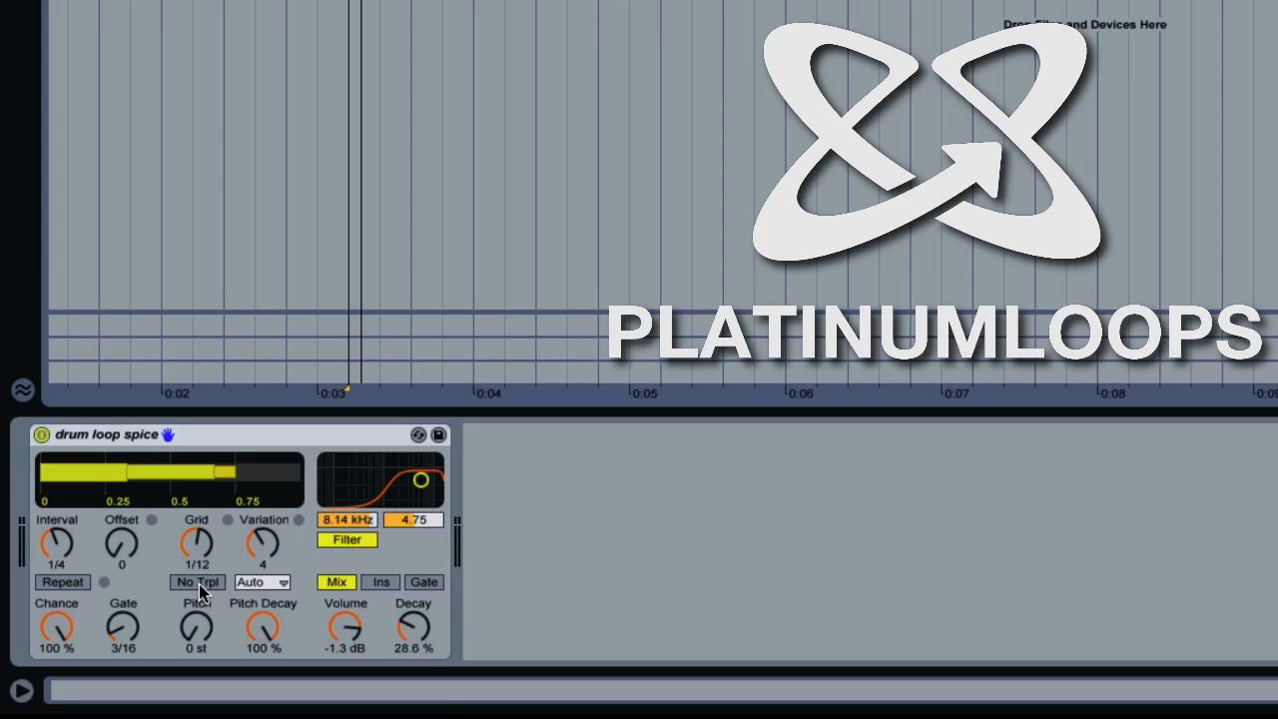
{"action": "key", "text": "space"}
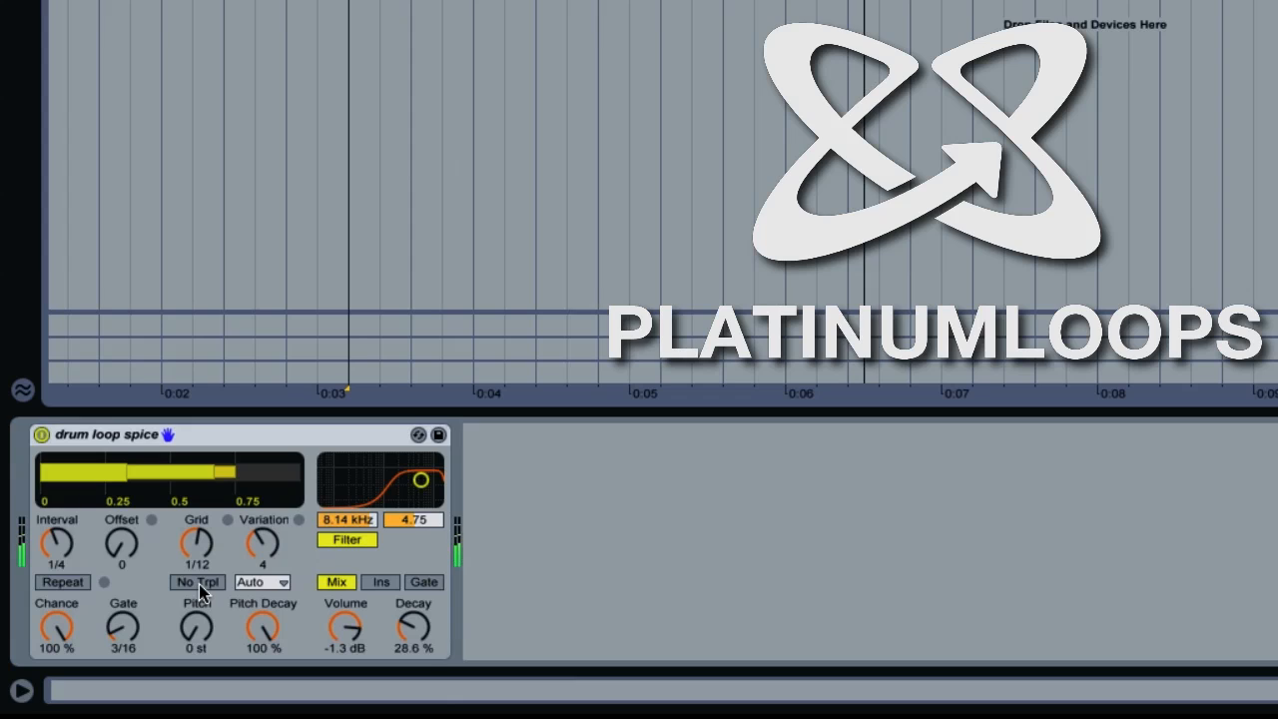
{"action": "left_click", "coordinate": [199, 584]}
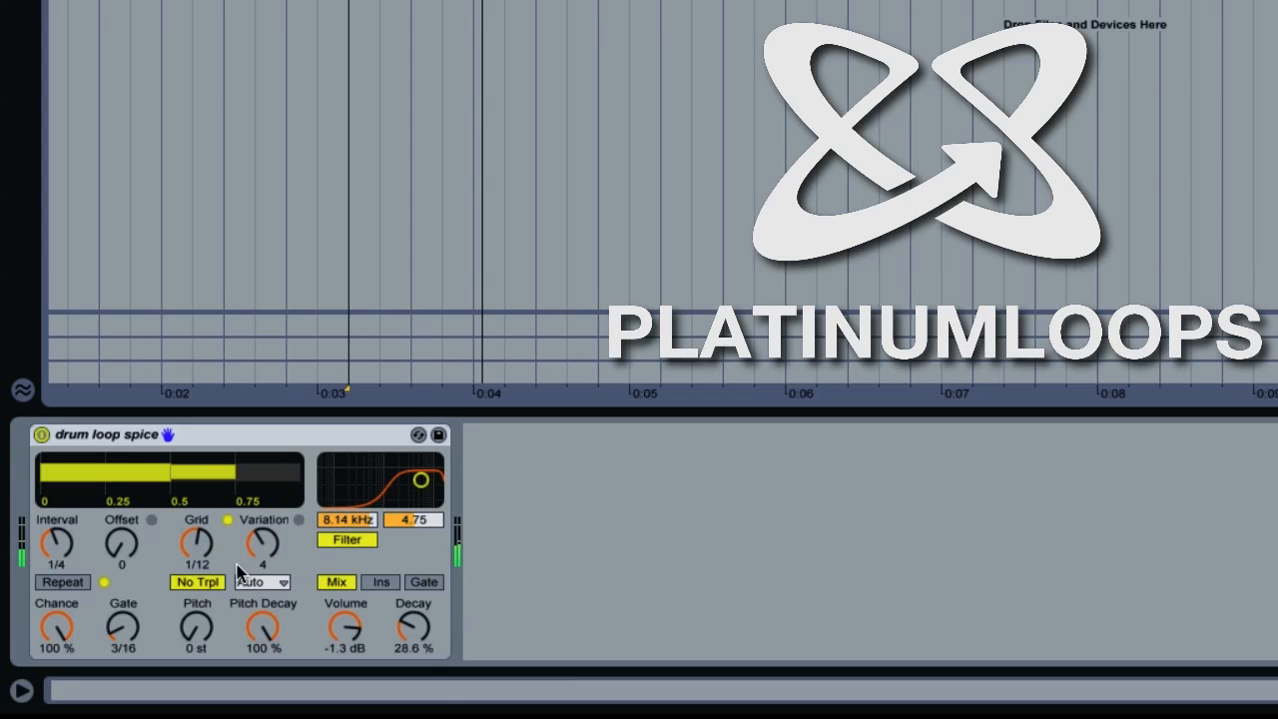
{"action": "left_click_drag", "start_coordinate": [236, 563], "coordinate": [237, 597]}
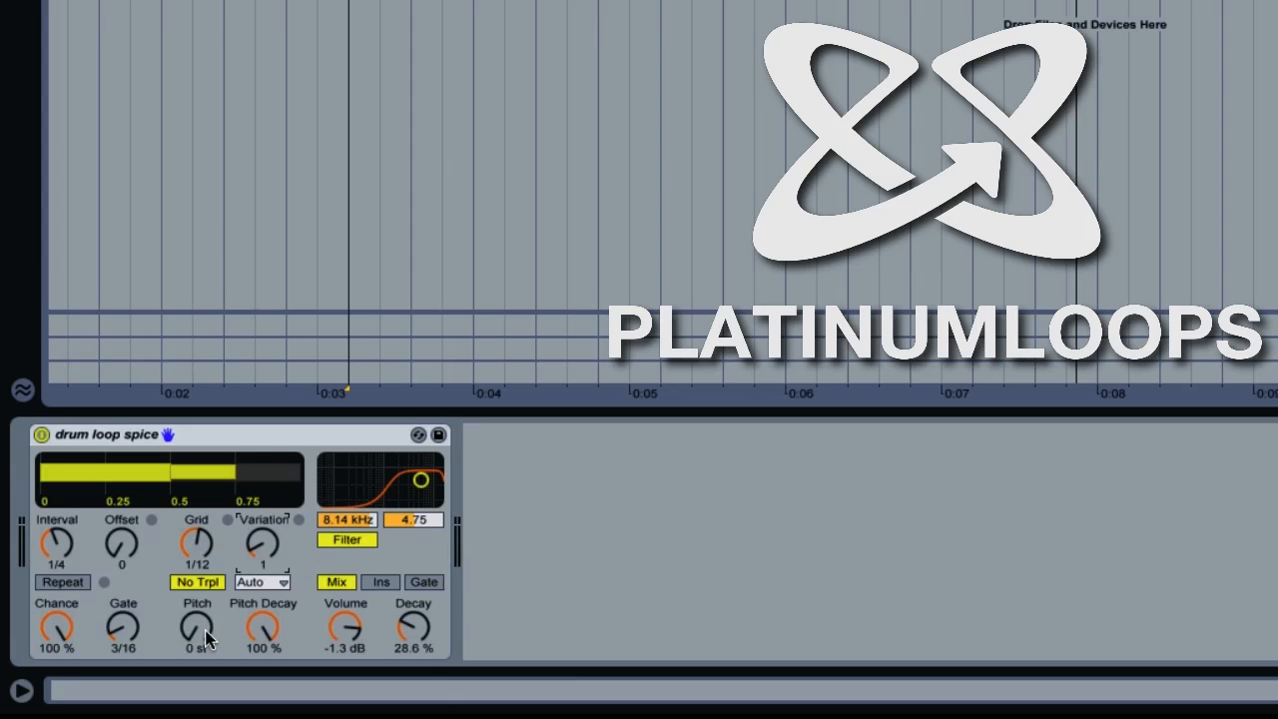
Lower the Pitch of the repeats to -9 st and audition the Pitch Decay, leaving it at 100 %
{"action": "left_click_drag", "start_coordinate": [197, 627], "coordinate": [196, 525]}
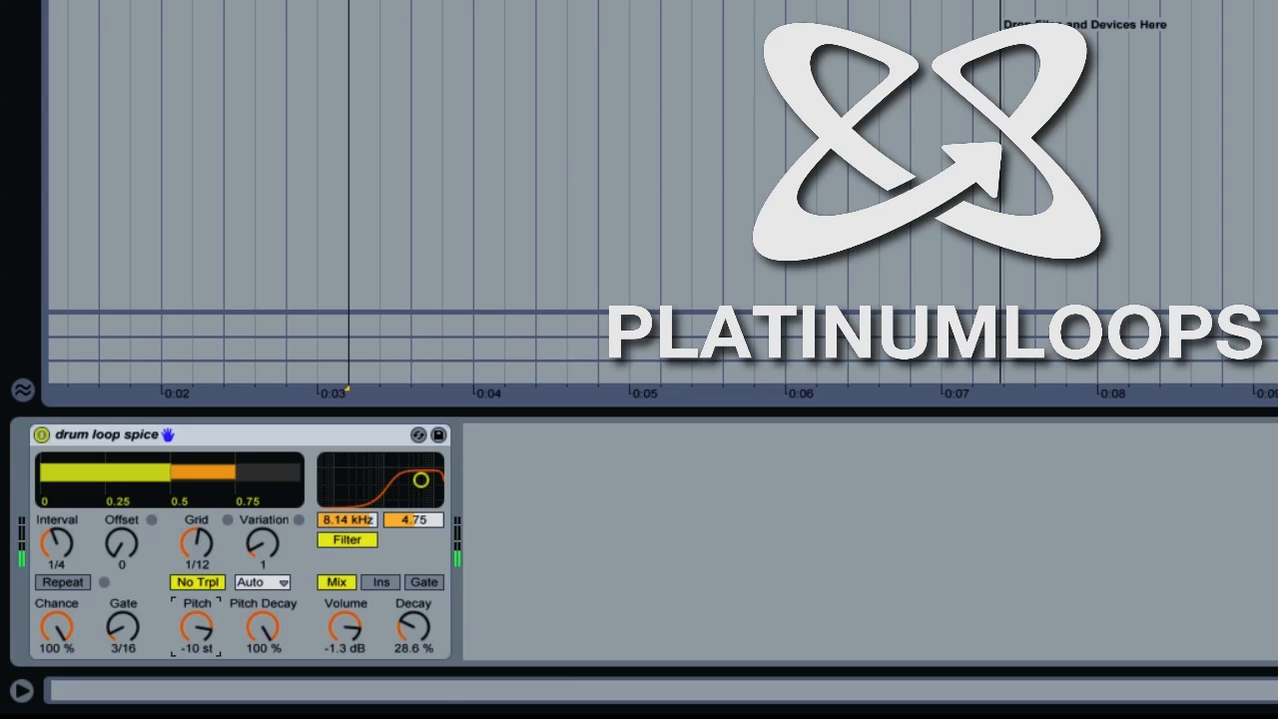
{"action": "left_click_drag", "start_coordinate": [206, 630], "coordinate": [207, 637]}
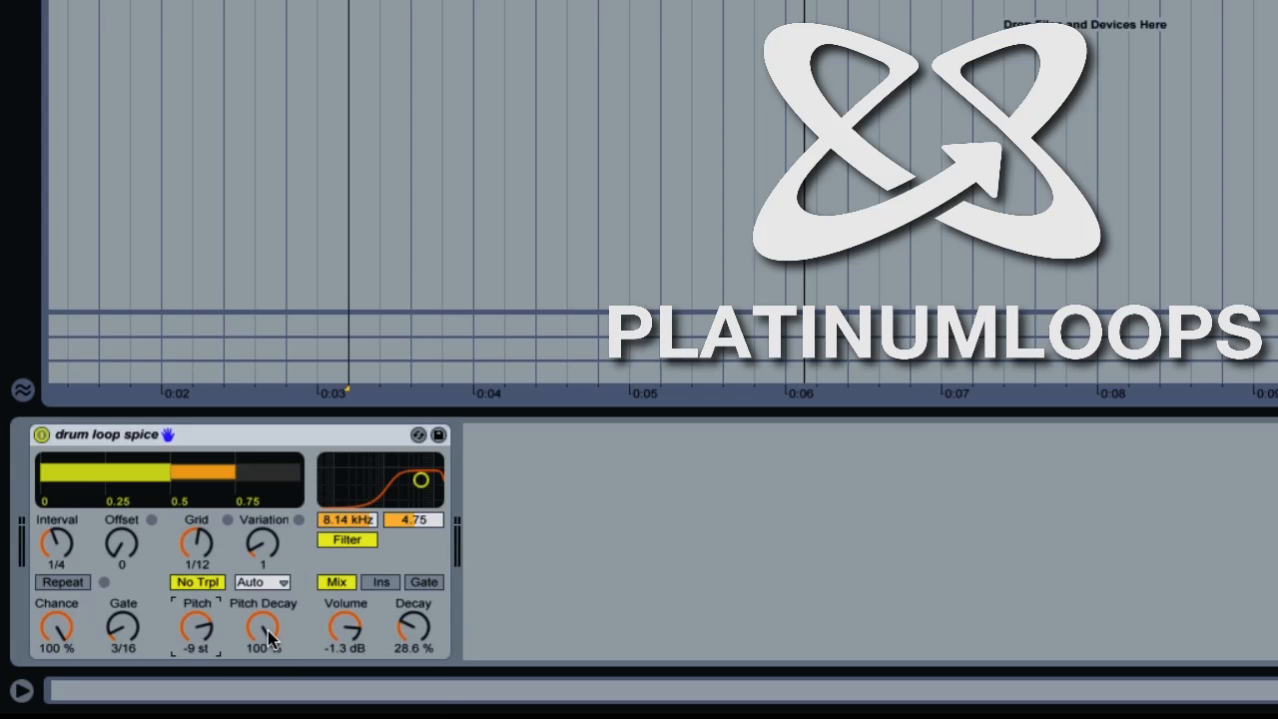
{"action": "key", "text": "space"}
{"action": "mouse_move", "coordinate": [267, 628]}
{"action": "left_mouse_down"}
{"action": "mouse_move", "coordinate": [267, 710]}
{"action": "mouse_move", "coordinate": [268, 610]}
{"action": "left_mouse_up"}
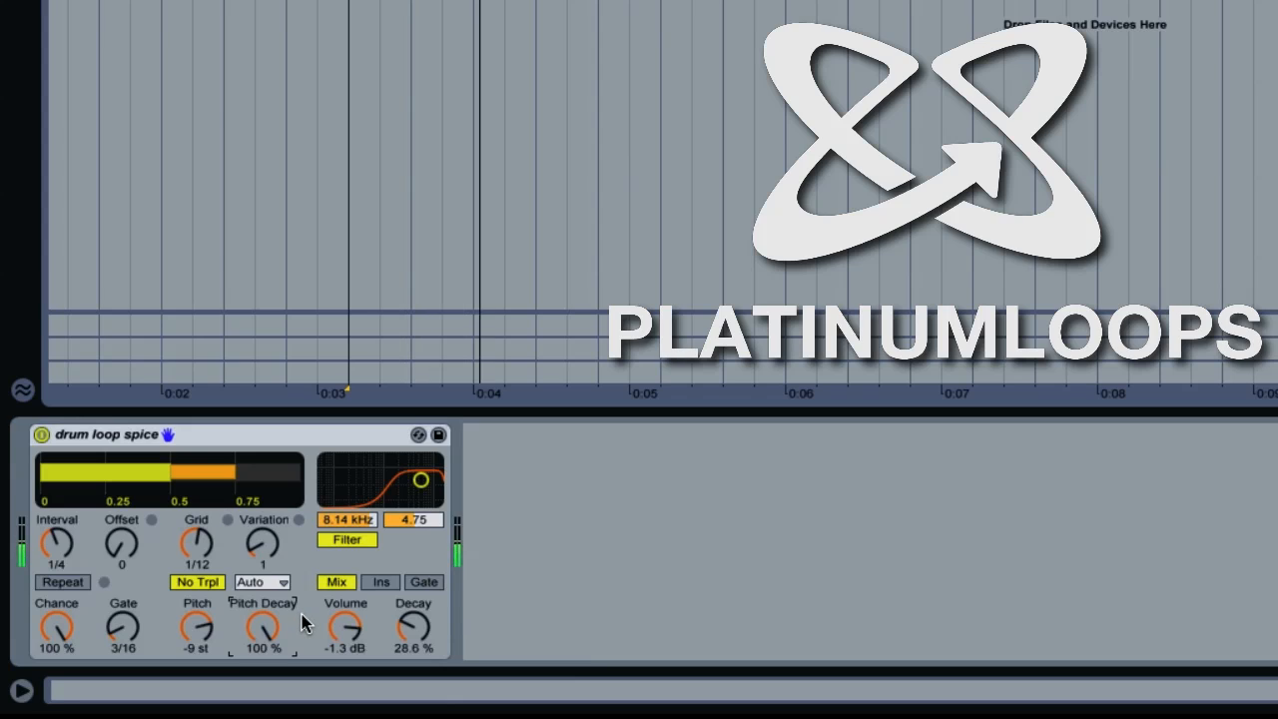
{"action": "key", "text": "space"}
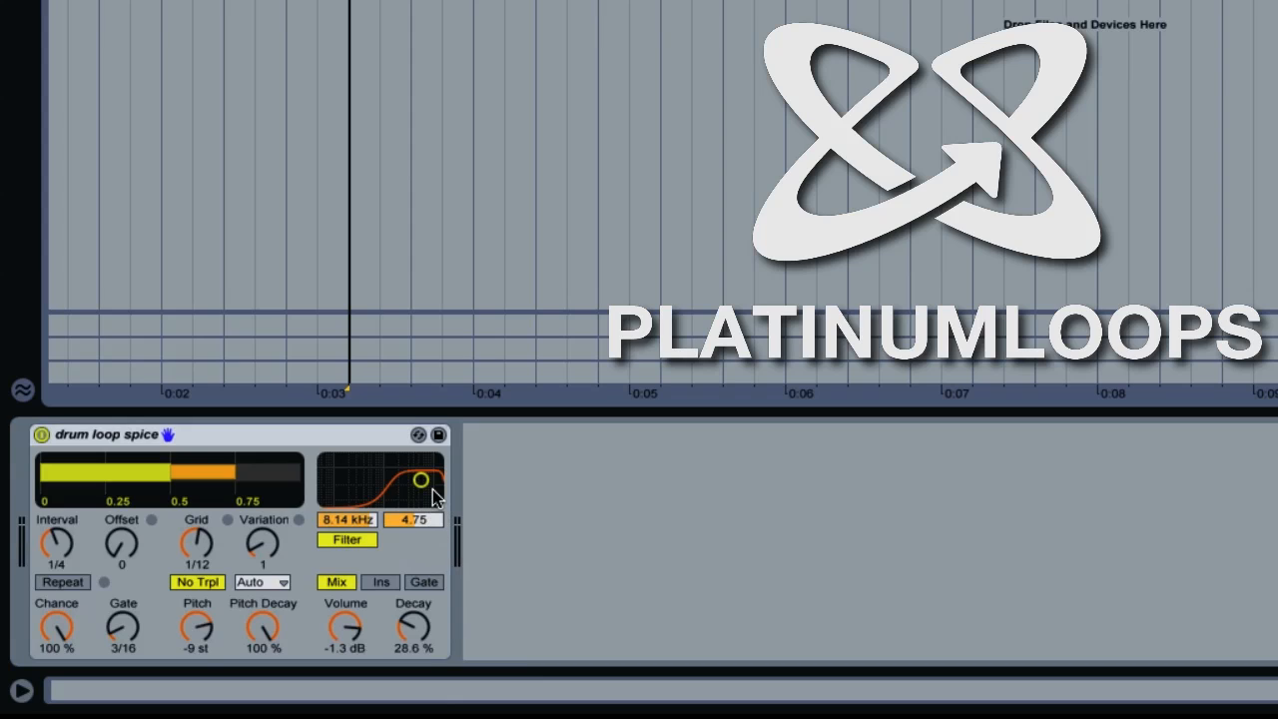
Play the loop and shift the repeat filter to 8.70 kHz with a width of 3.69
{"action": "key", "text": "space"}
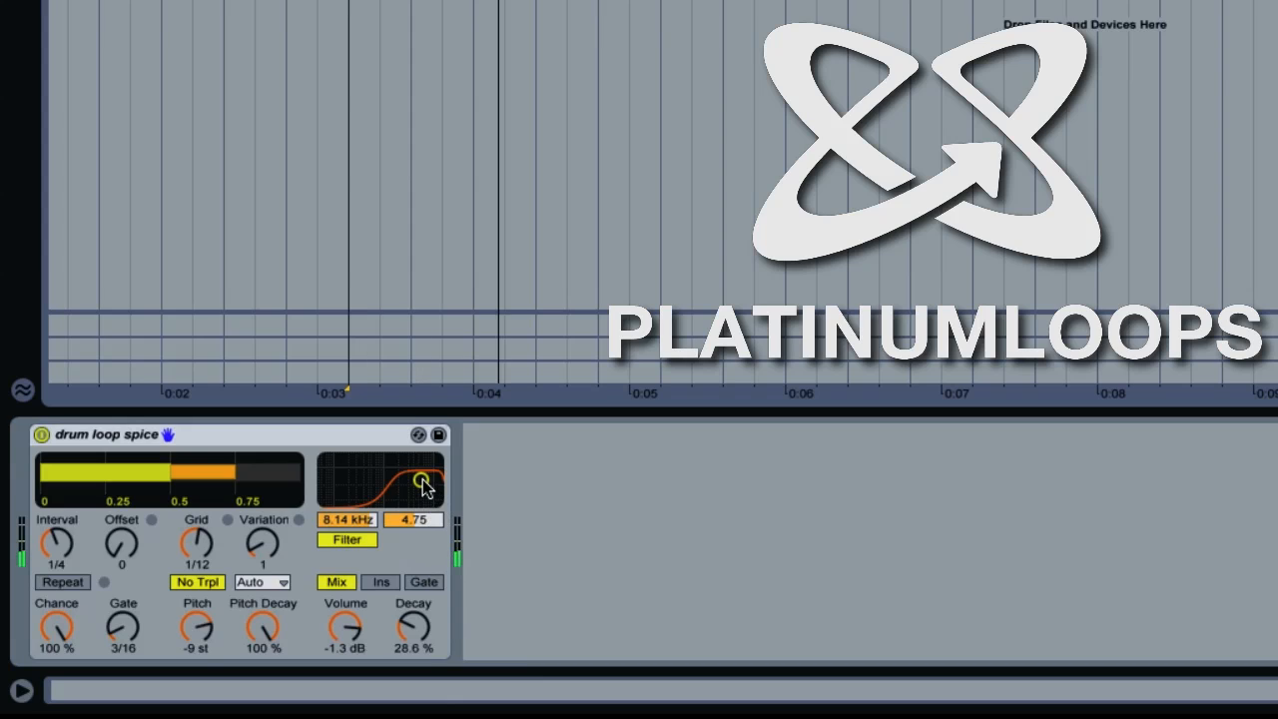
{"action": "mouse_move", "coordinate": [421, 480]}
{"action": "left_mouse_down"}
{"action": "mouse_move", "coordinate": [337, 485]}
{"action": "mouse_move", "coordinate": [345, 461]}
{"action": "mouse_move", "coordinate": [409, 458]}
{"action": "mouse_move", "coordinate": [434, 472]}
{"action": "mouse_move", "coordinate": [423, 485]}
{"action": "left_mouse_up"}
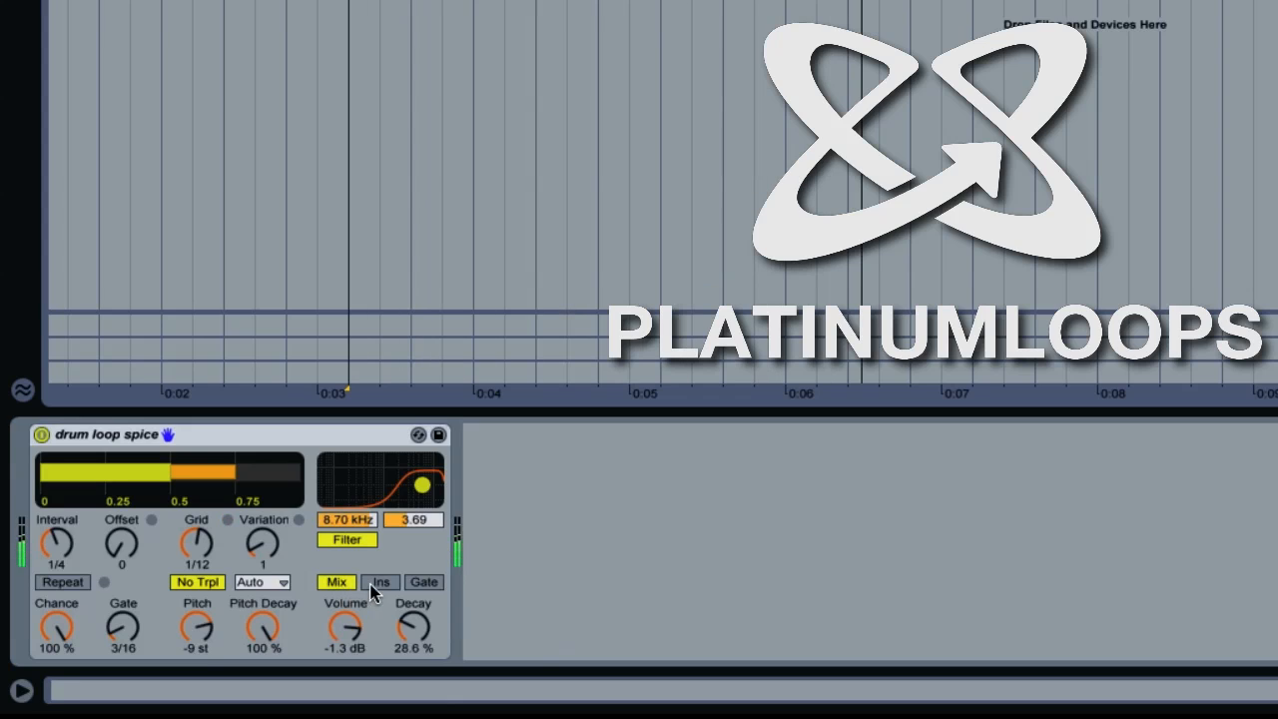
Compare the Insert, Mix and Gate output modes during playback, stop the loop and return to Mix mode
{"action": "left_click", "coordinate": [370, 587]}
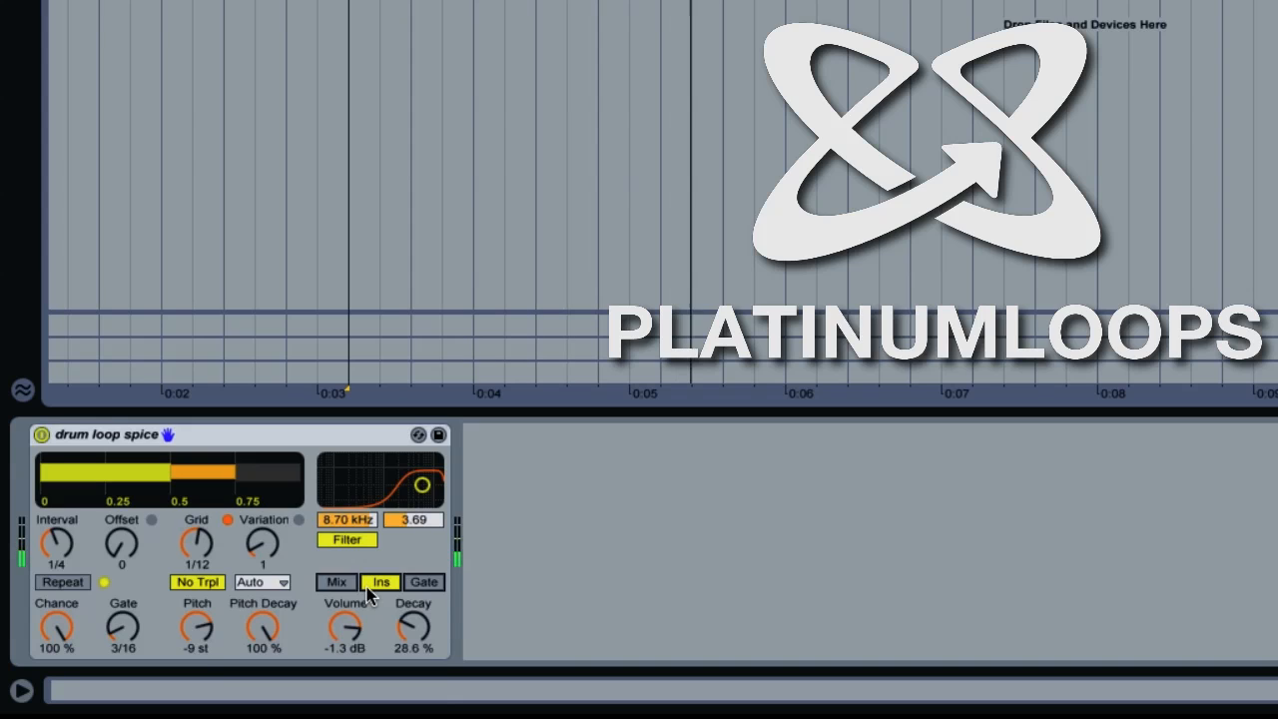
{"action": "left_click", "coordinate": [337, 583]}
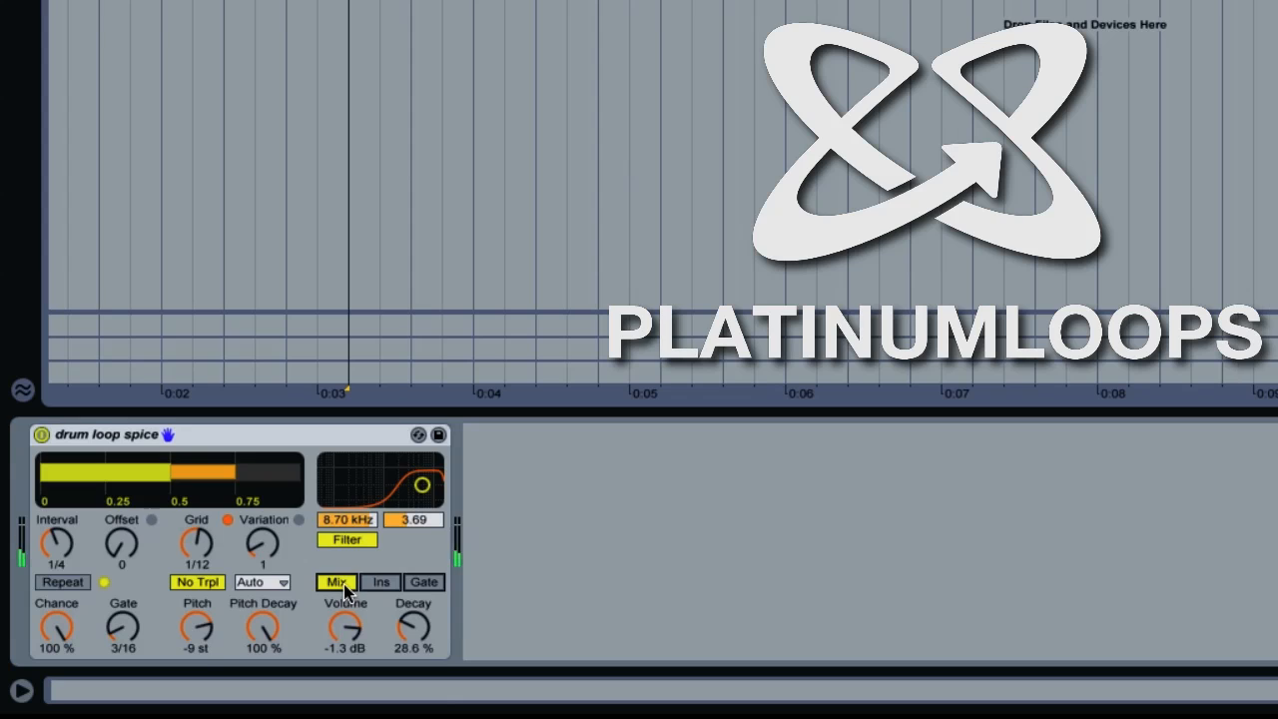
{"action": "left_click", "coordinate": [369, 584]}
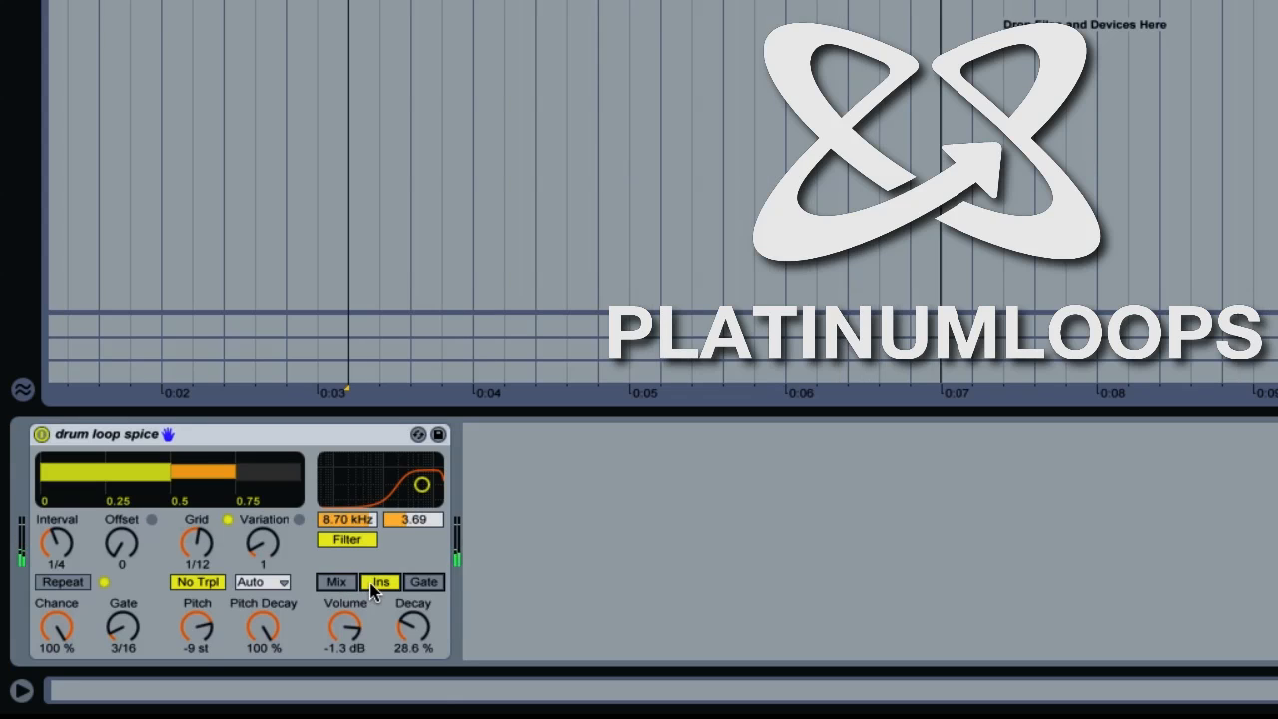
{"action": "left_click", "coordinate": [436, 589]}
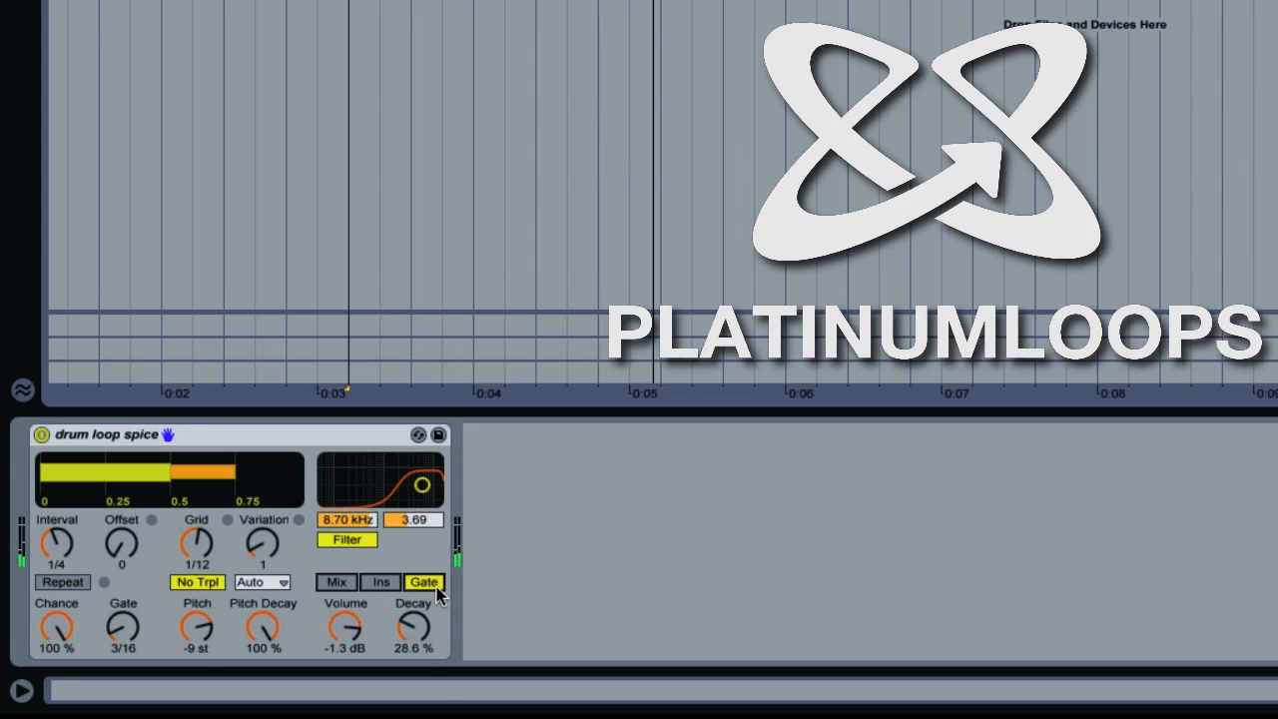
{"action": "key", "text": "space"}
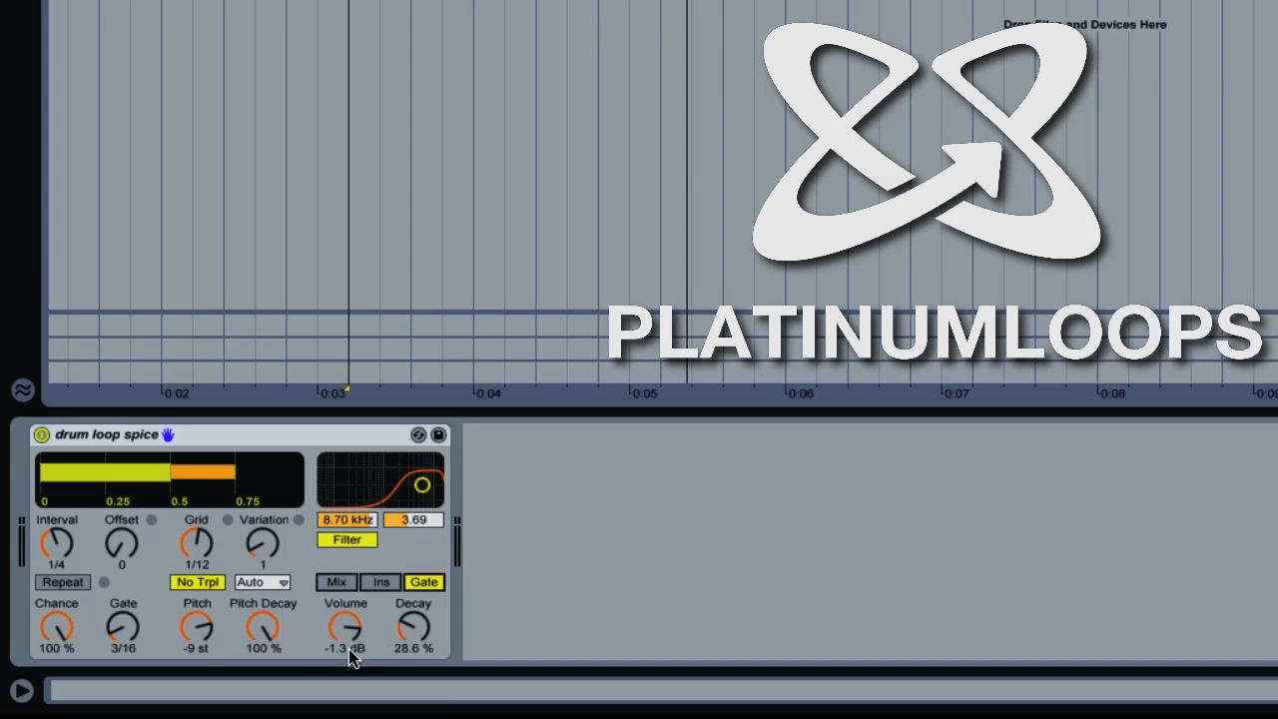
{"action": "left_click", "coordinate": [340, 583]}
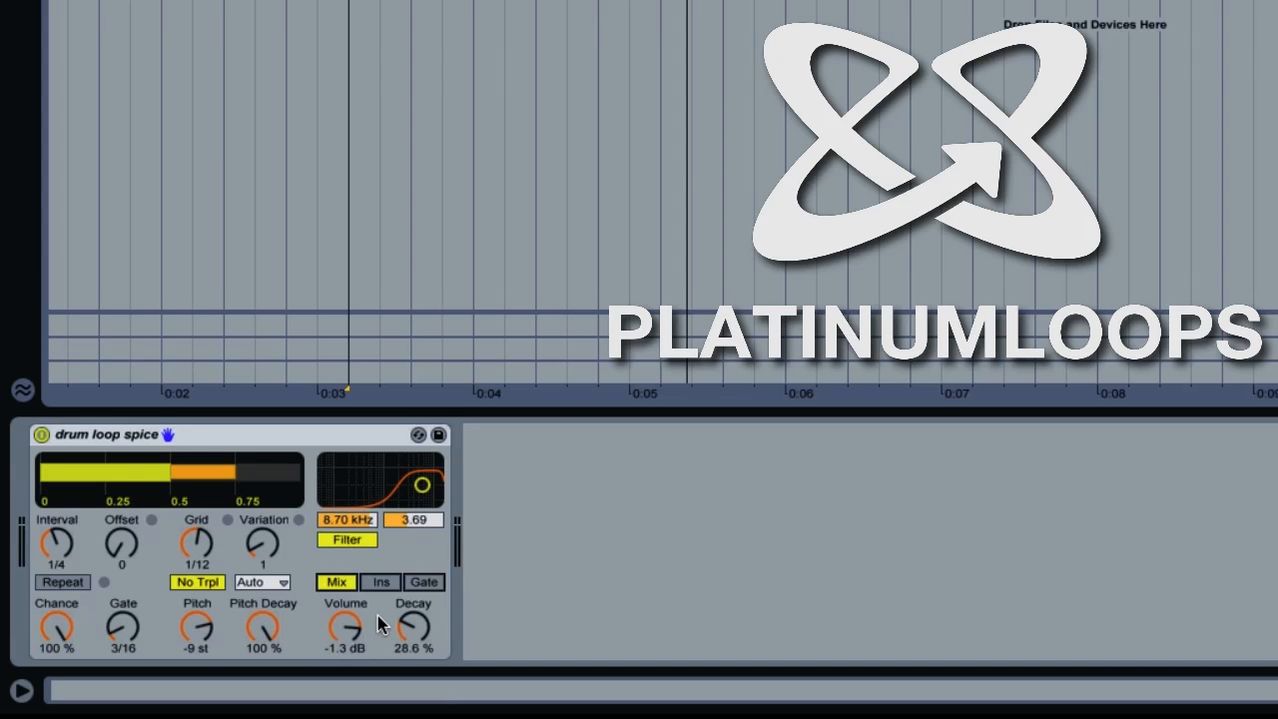